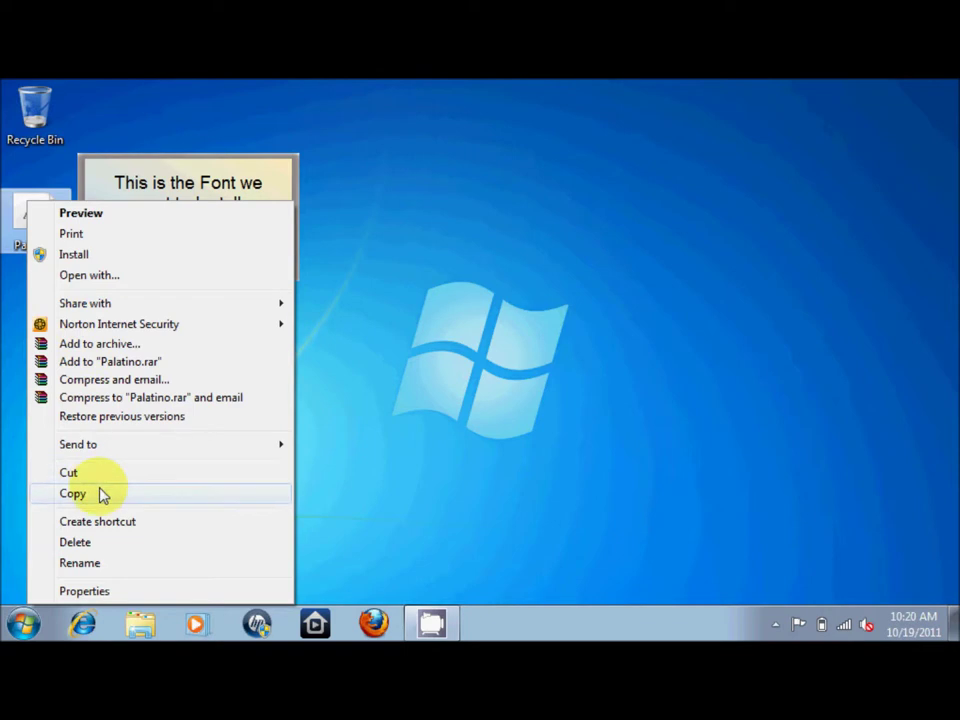
Step: Copy the Palatino font file from the desktop and paste it into Control Panel's Fonts folder, reached through the large icons view
click(99, 493)
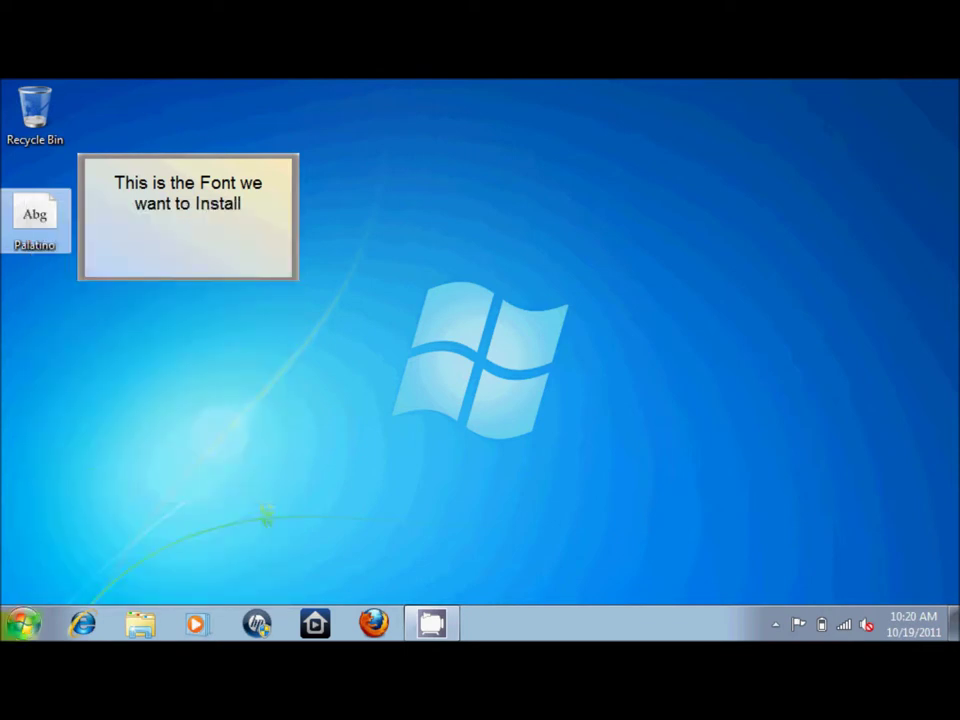
click(23, 624)
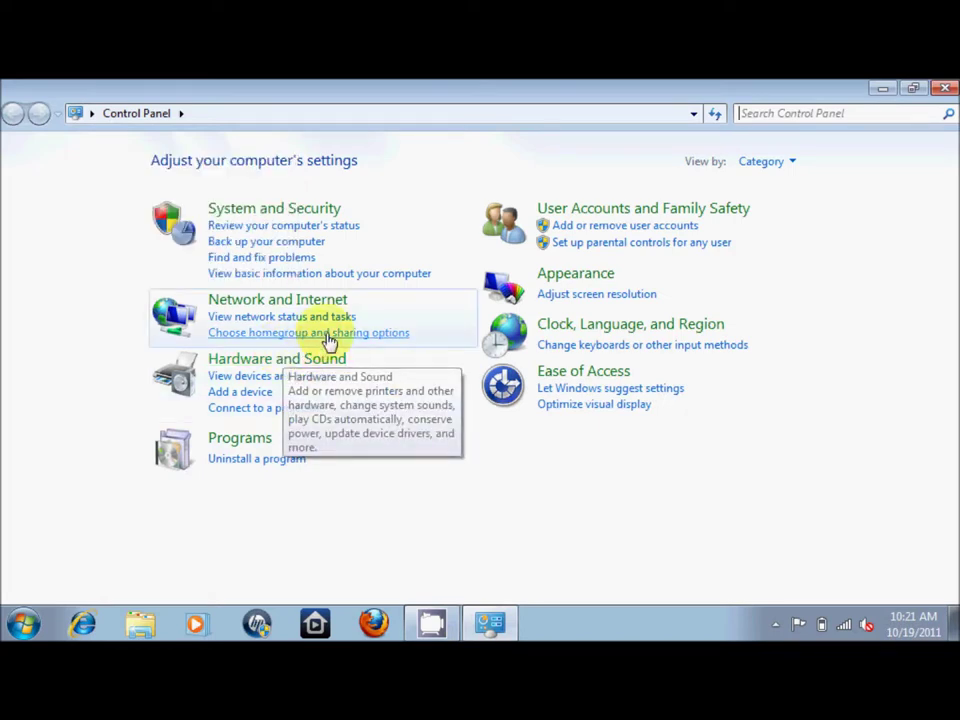
click(767, 164)
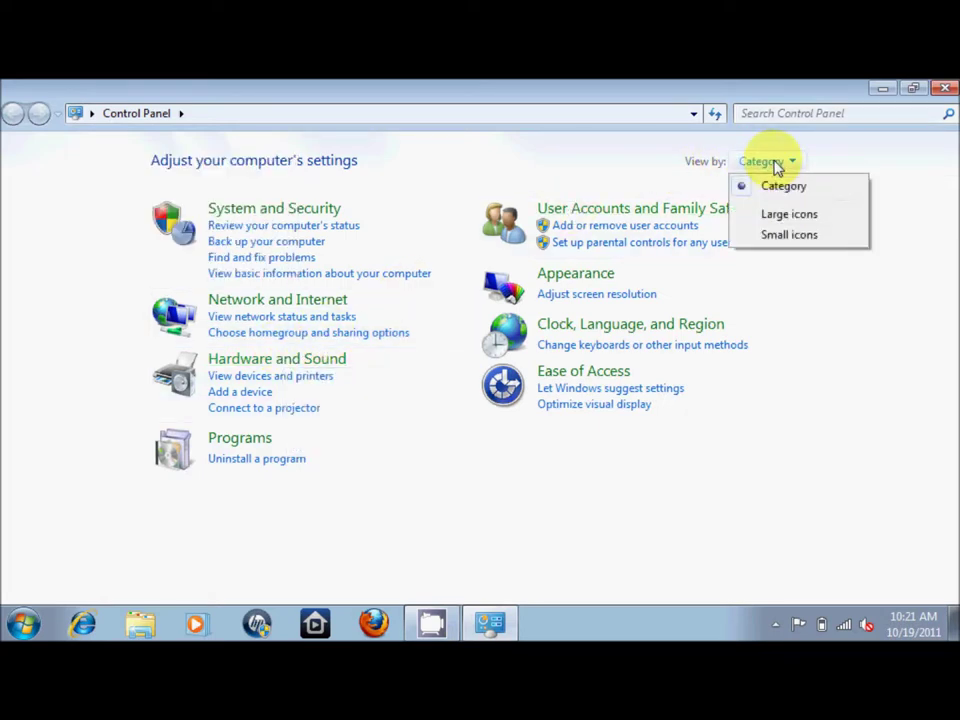
click(779, 218)
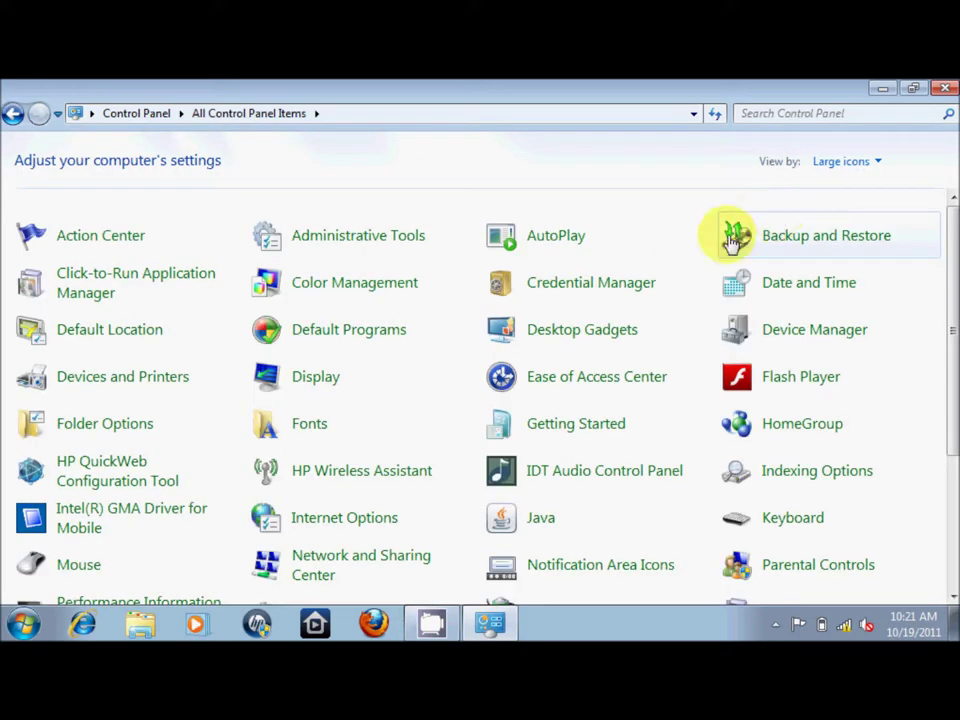
click(320, 424)
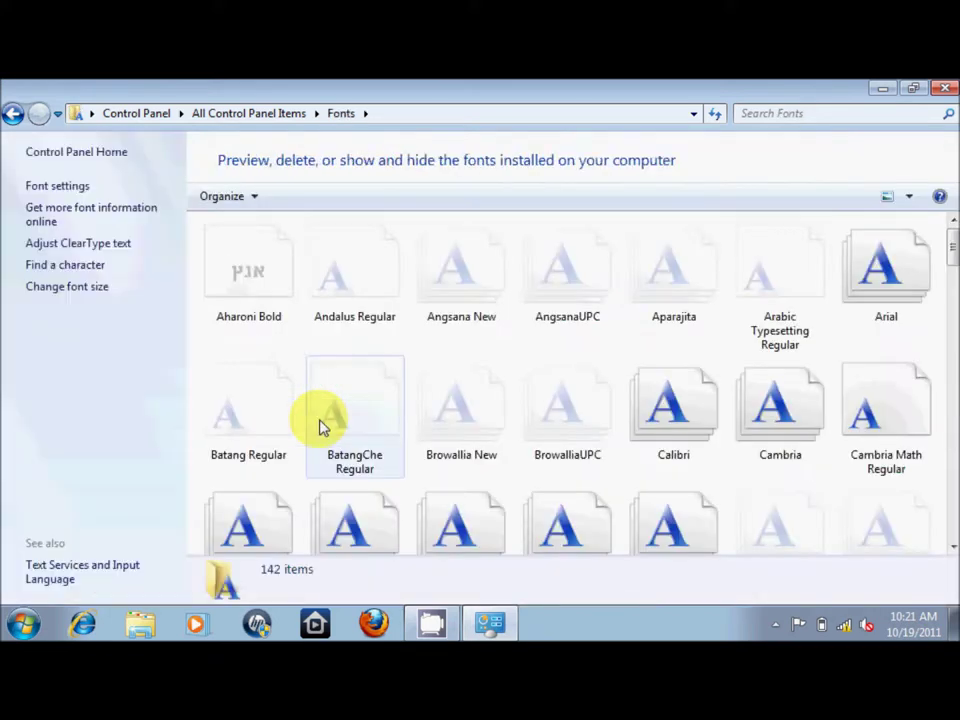
right_click(407, 355)
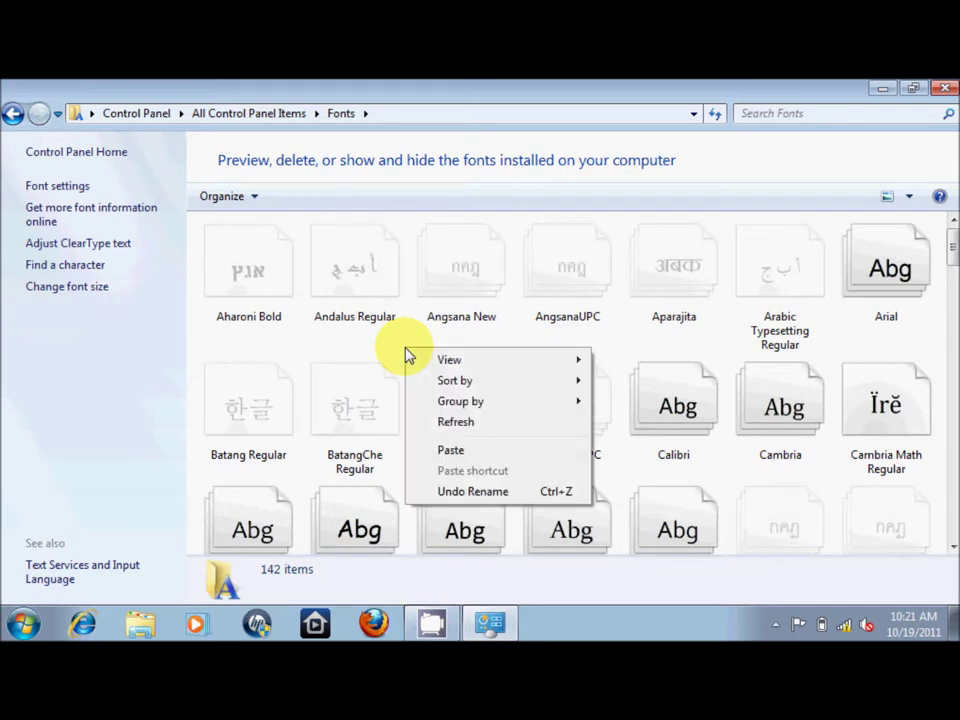
click(450, 451)
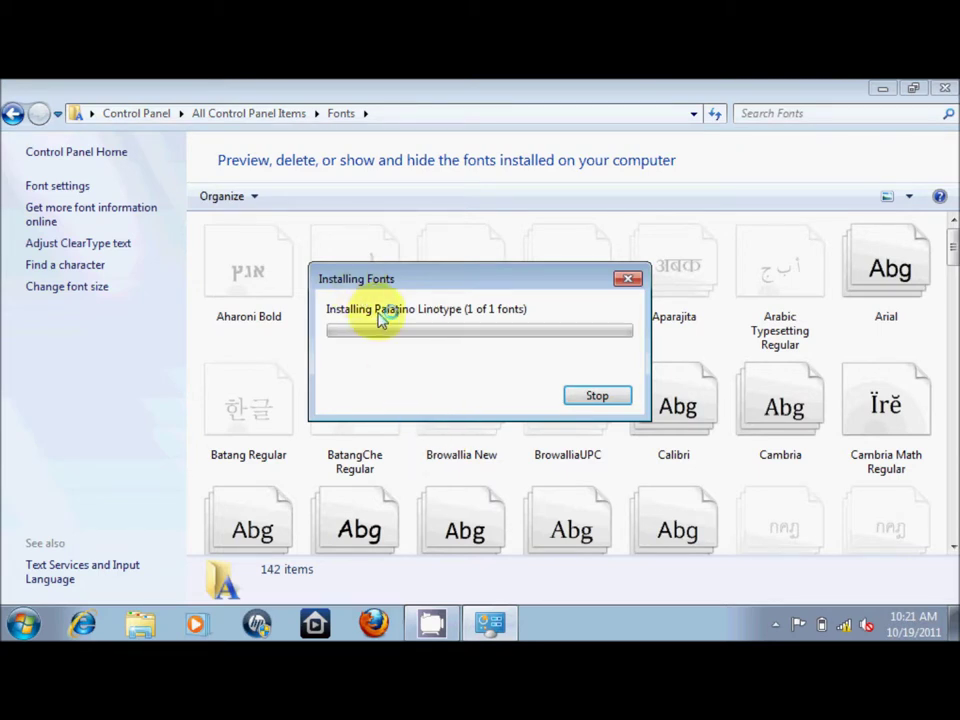
Step: Locate Palatino Linotype Regular among the installed fonts, and close the Fonts window
click(440, 380)
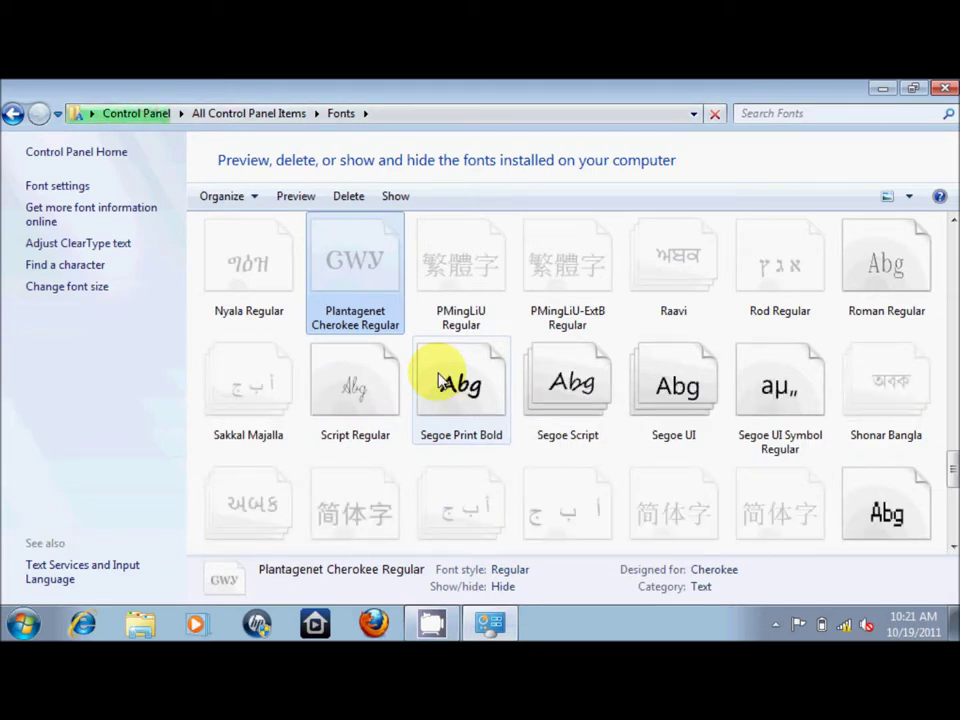
key(p)
key(p)
key(p)
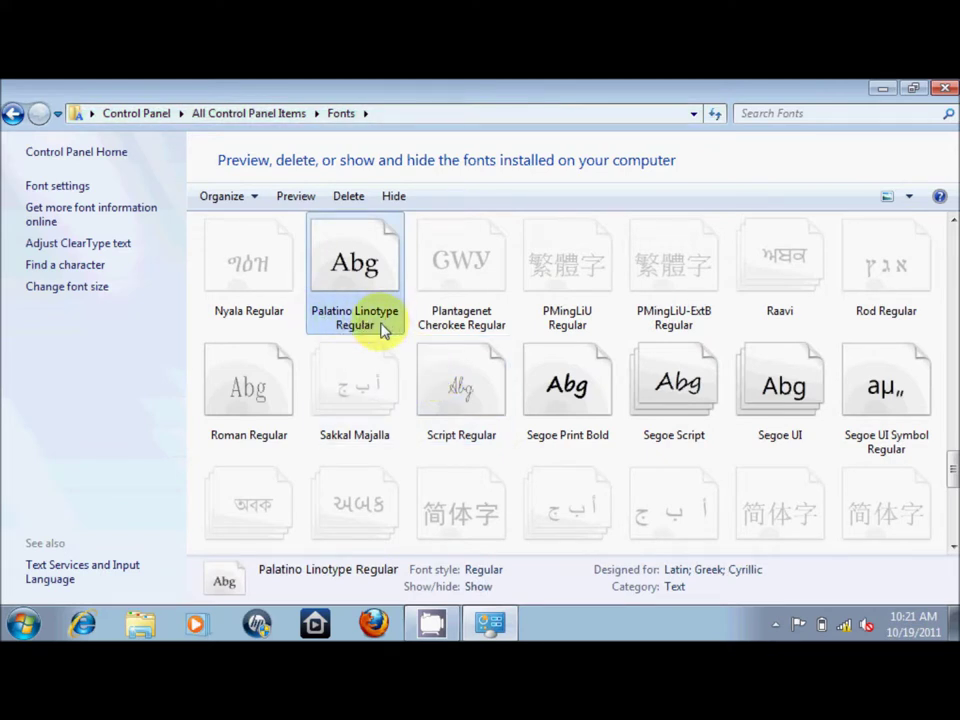
click(944, 88)
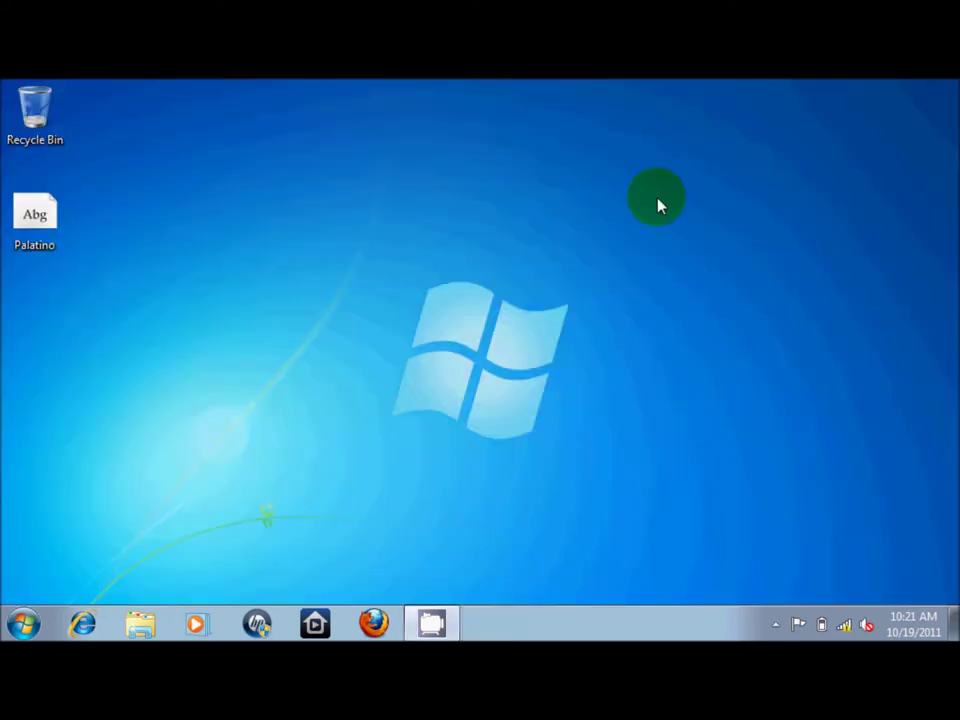
Step: Create a new Microsoft Word document on the desktop, name it "Checking Font" and open it
right_click(300, 358)
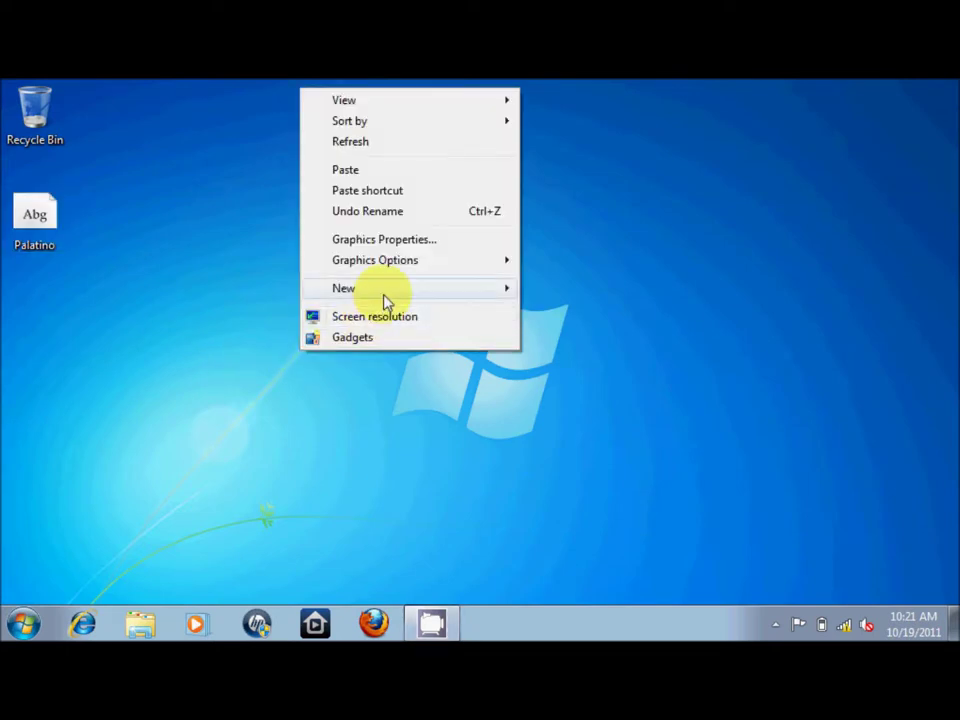
mouse_move(386, 300)
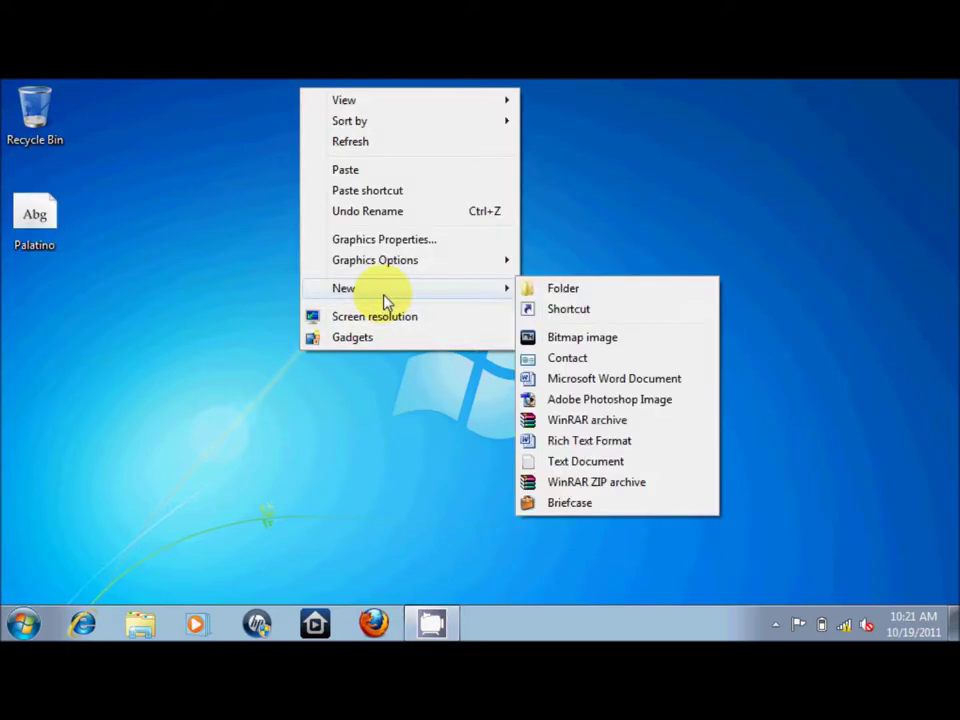
click(568, 388)
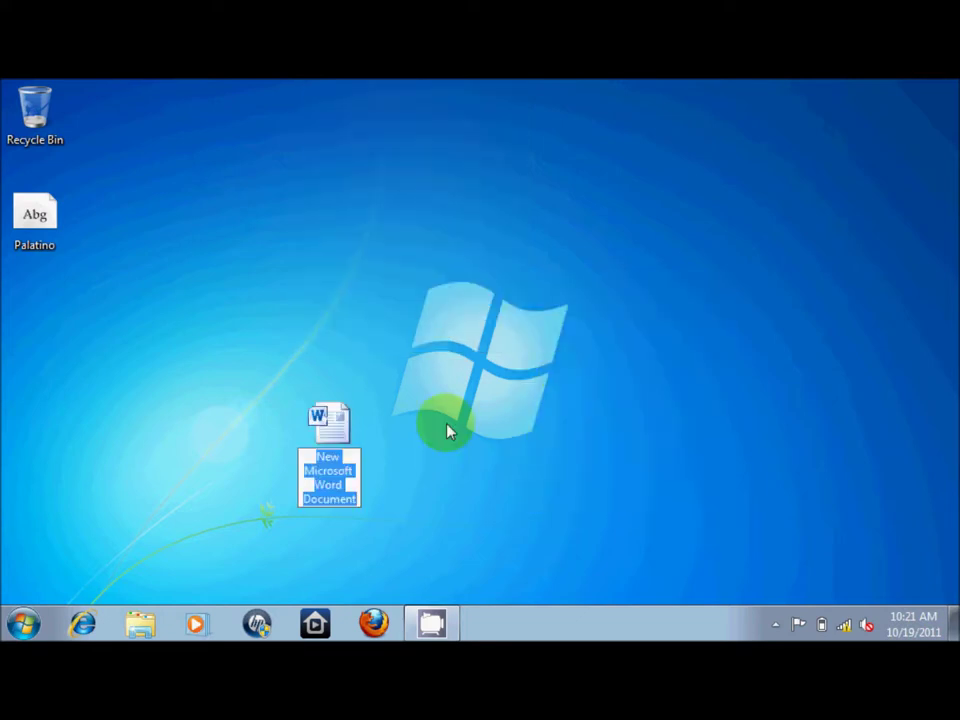
text(Ch)
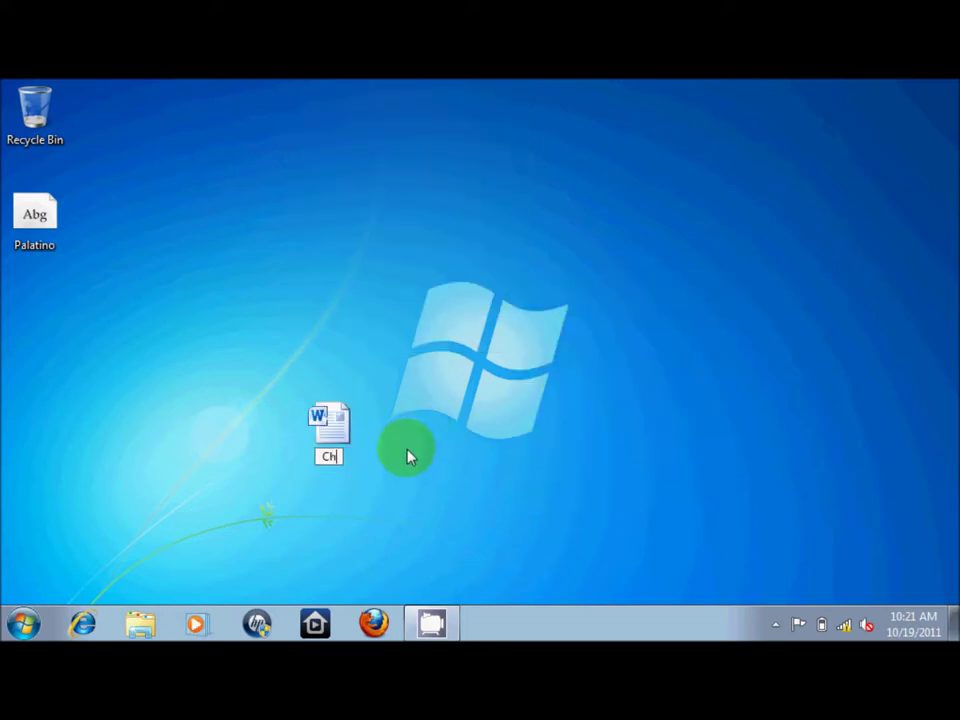
text(ecking Font)
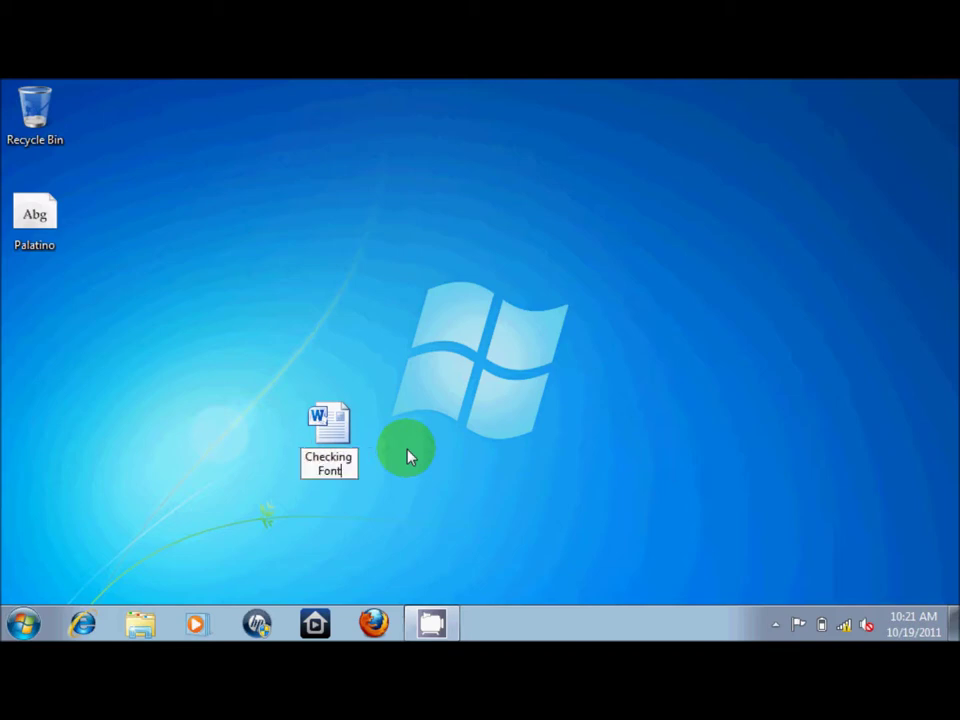
key(Return)
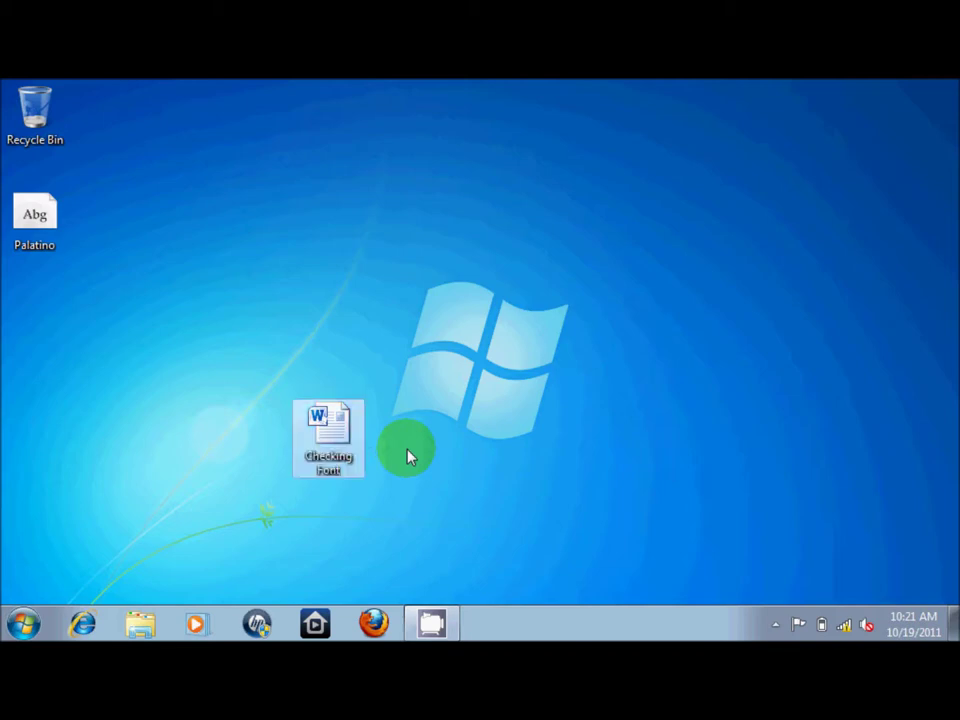
double_click(330, 449)
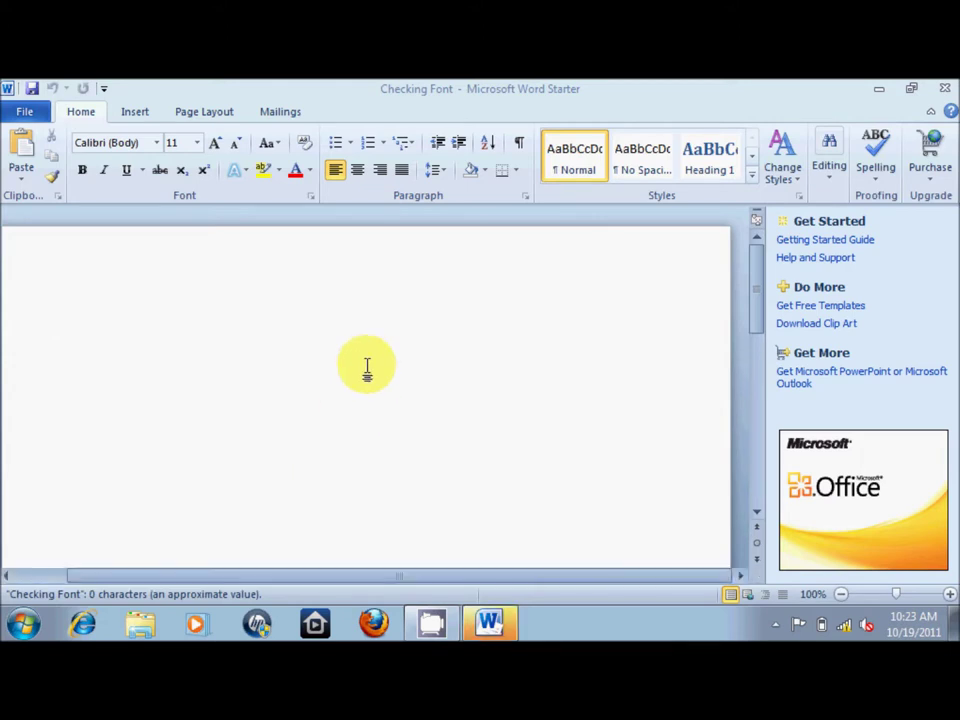
Step: Set the blank document's font to Palatino Linotype and the font size to 24
click(157, 145)
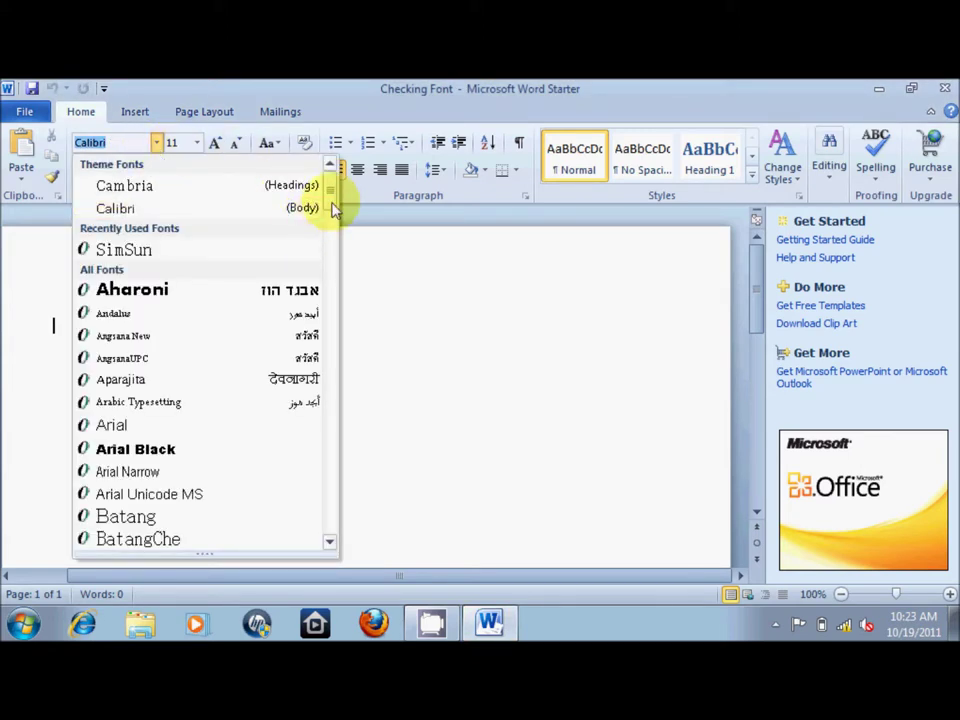
scroll(332, 274, down, 10)
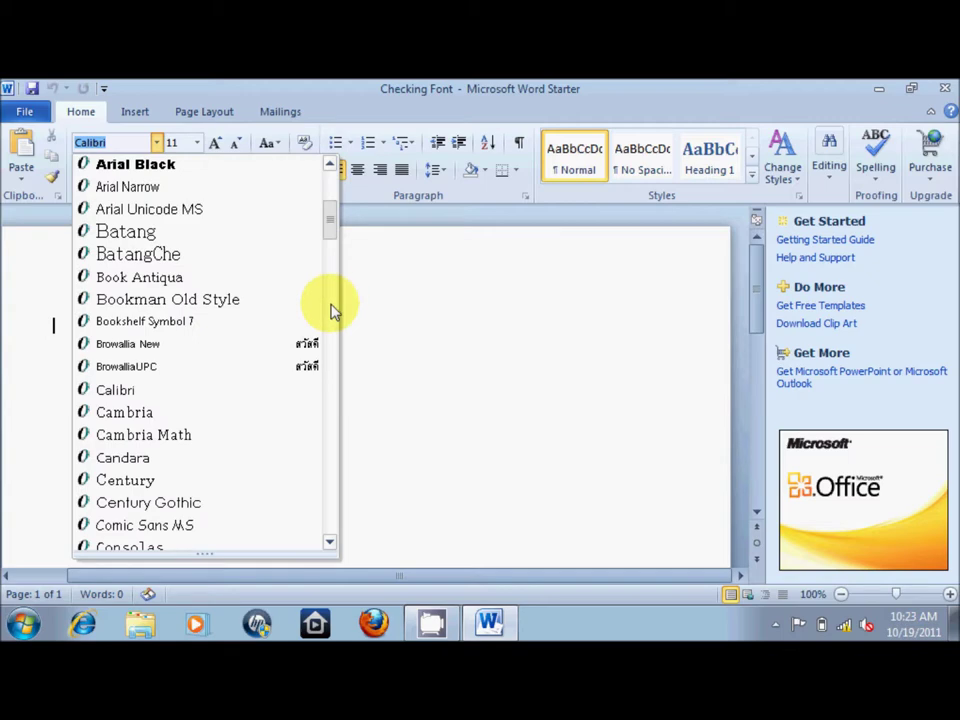
scroll(332, 311, down, 5)
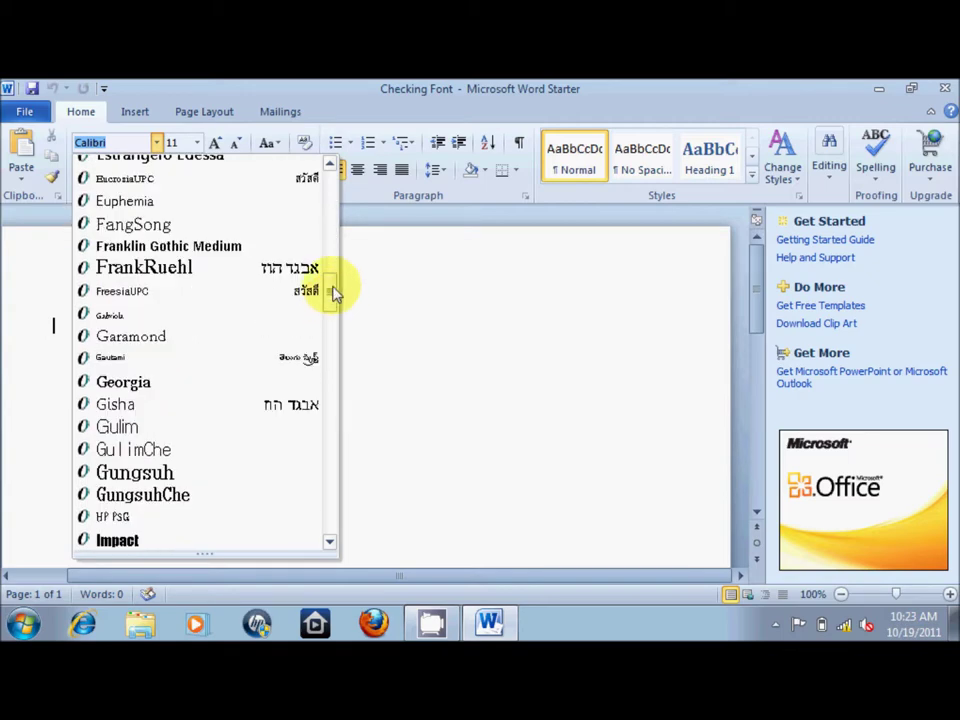
scroll(336, 444, down, 3)
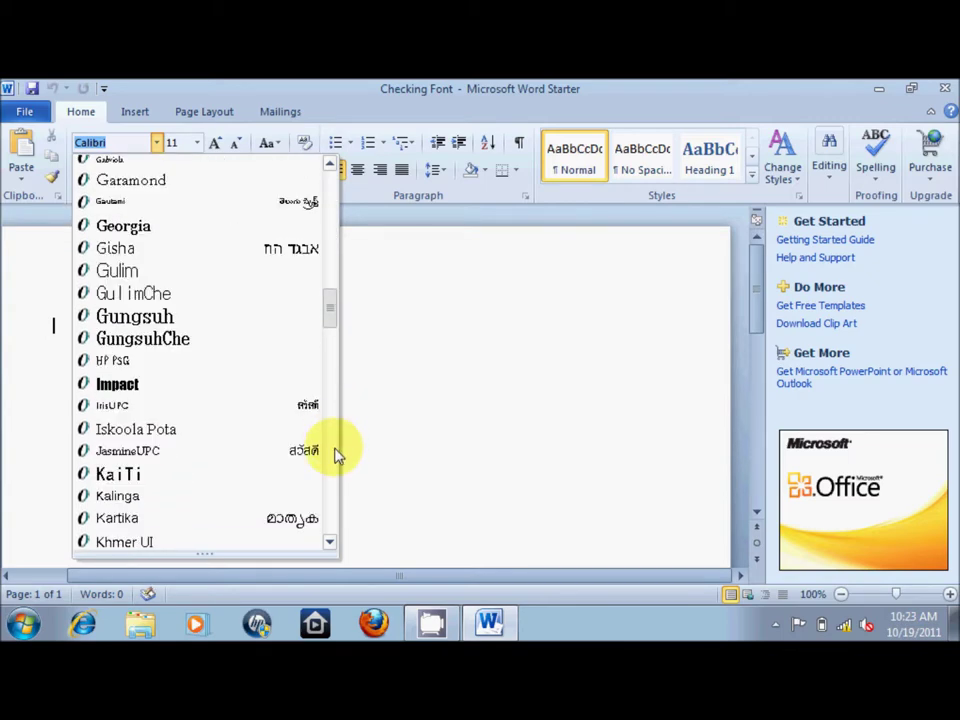
scroll(336, 454, down, 10)
scroll(336, 454, down, 3)
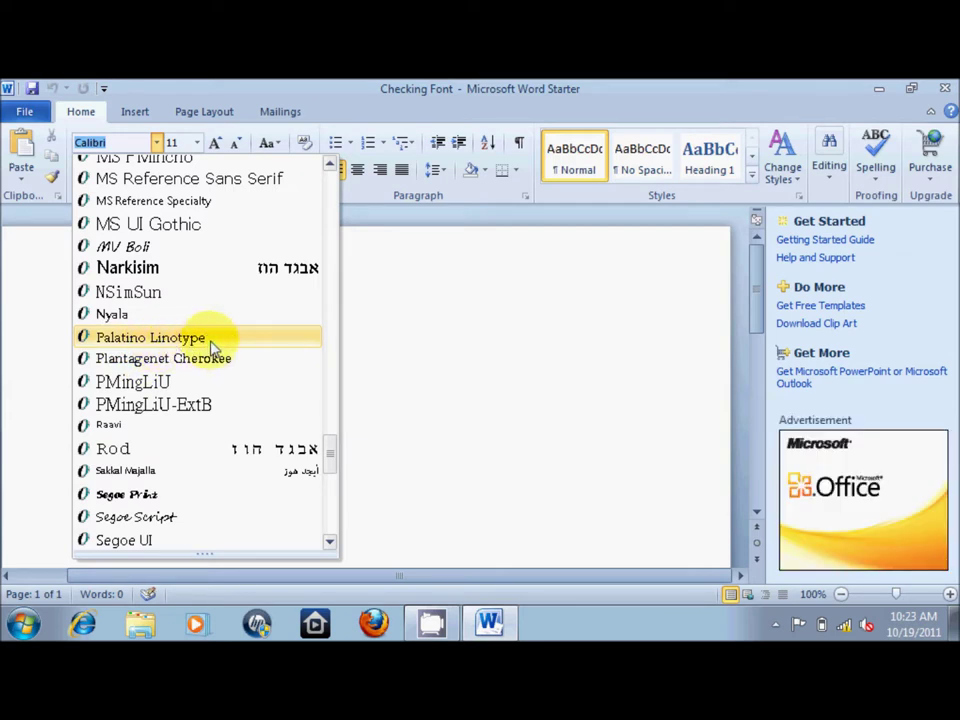
click(150, 338)
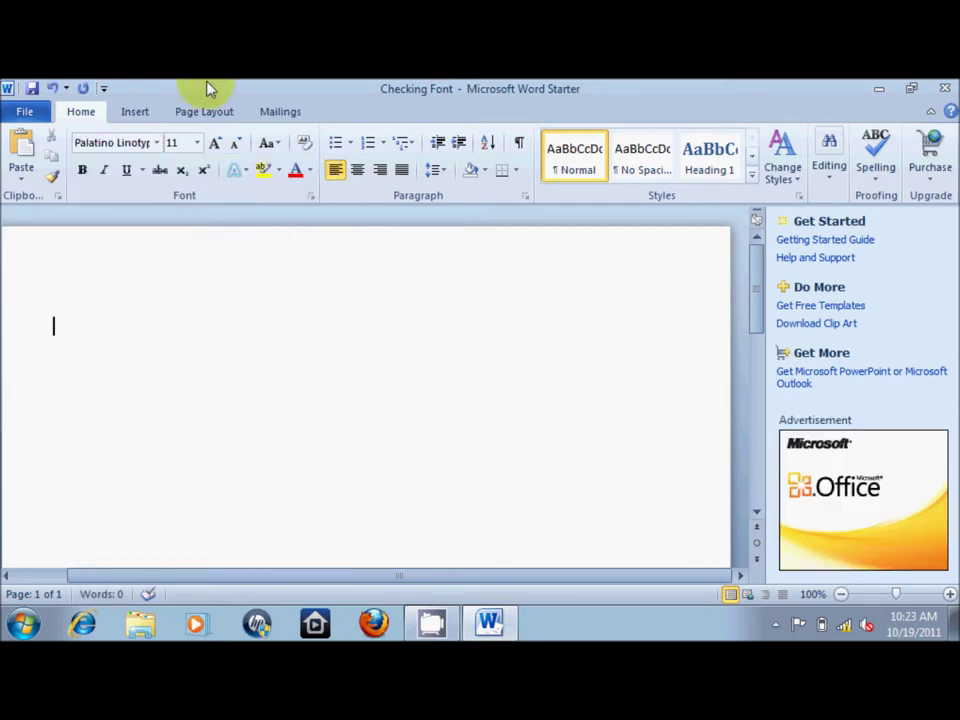
click(197, 142)
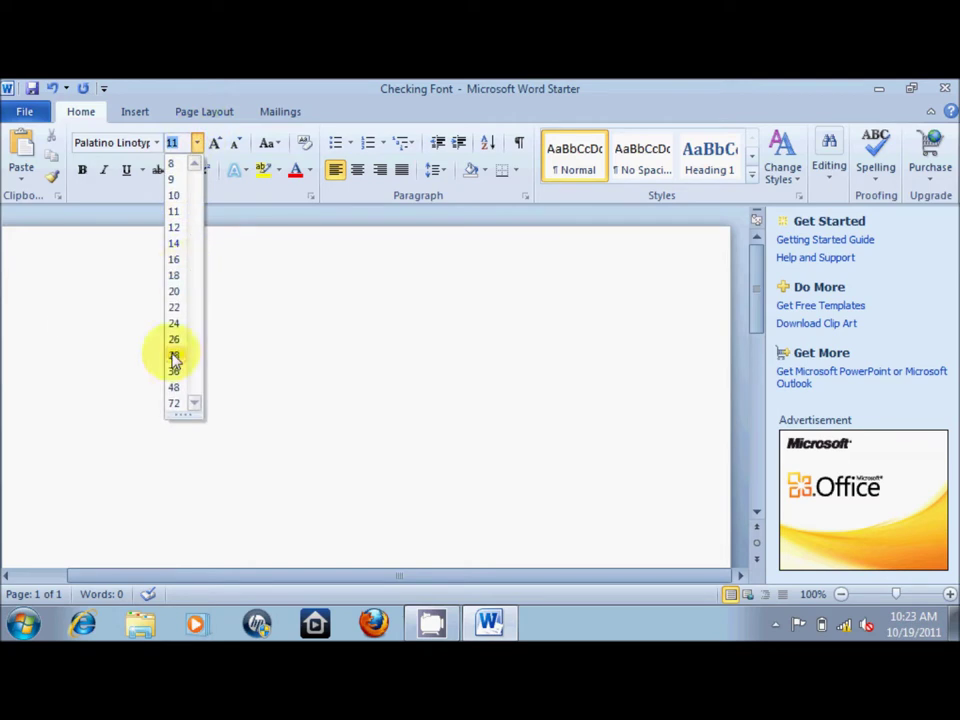
click(177, 324)
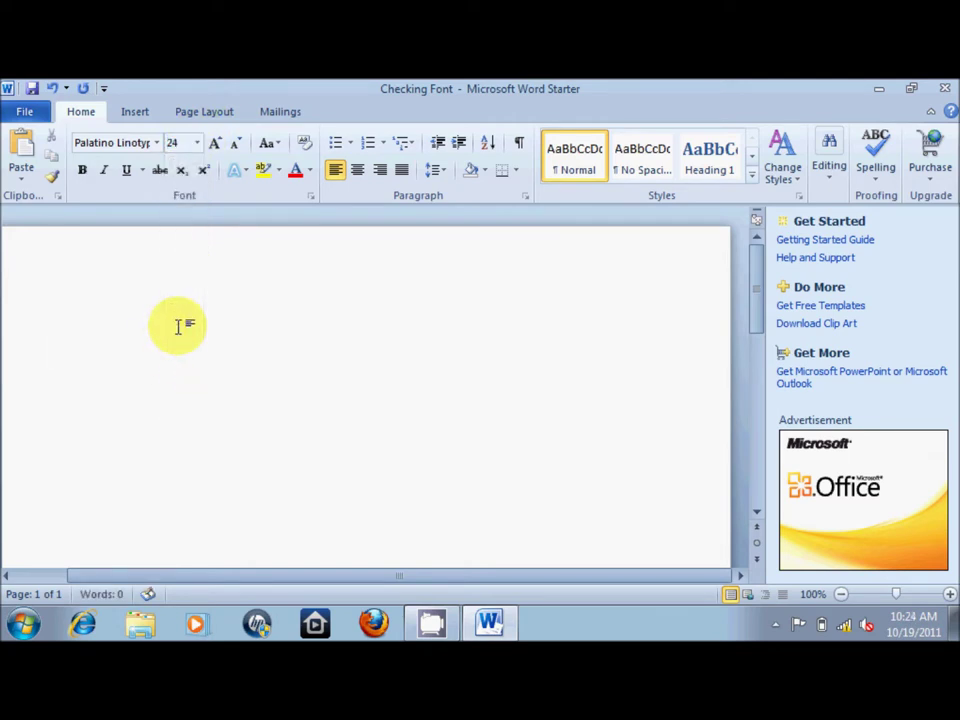
Step: Write "PCOrigin.com" and, after a blank line, "Looks like the font is working :)" in the document
text(PCO)
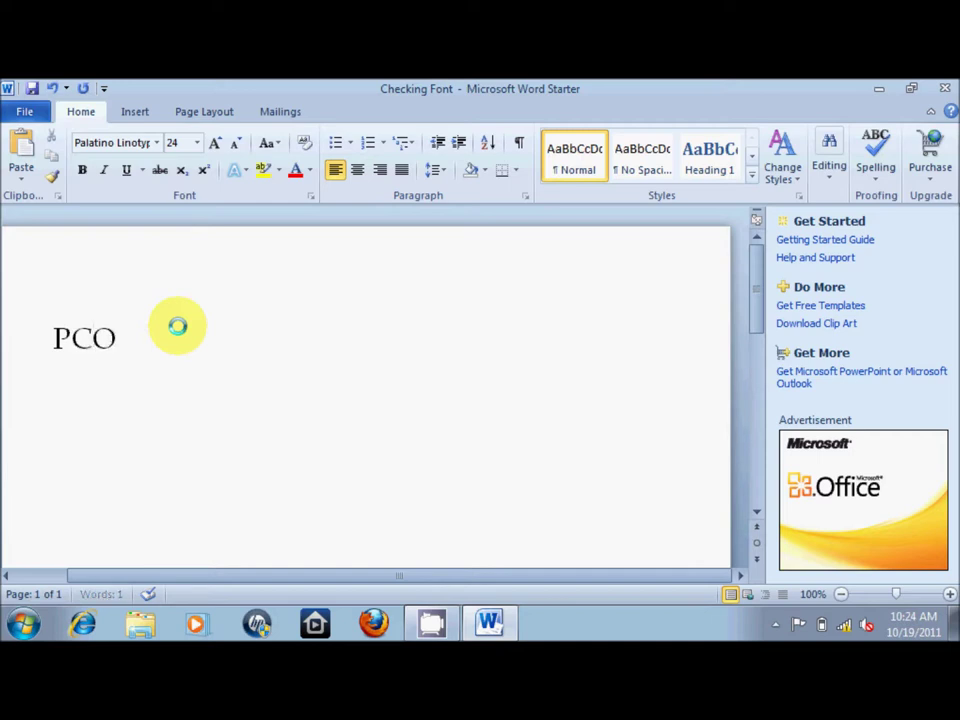
text(rigi)
text(n.)
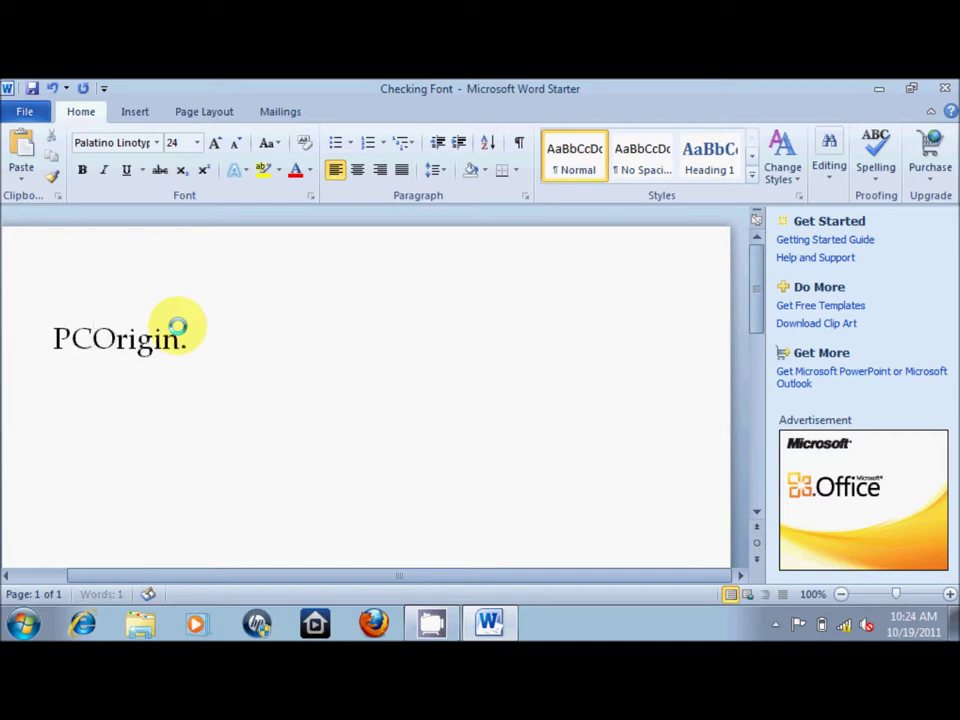
text(com)
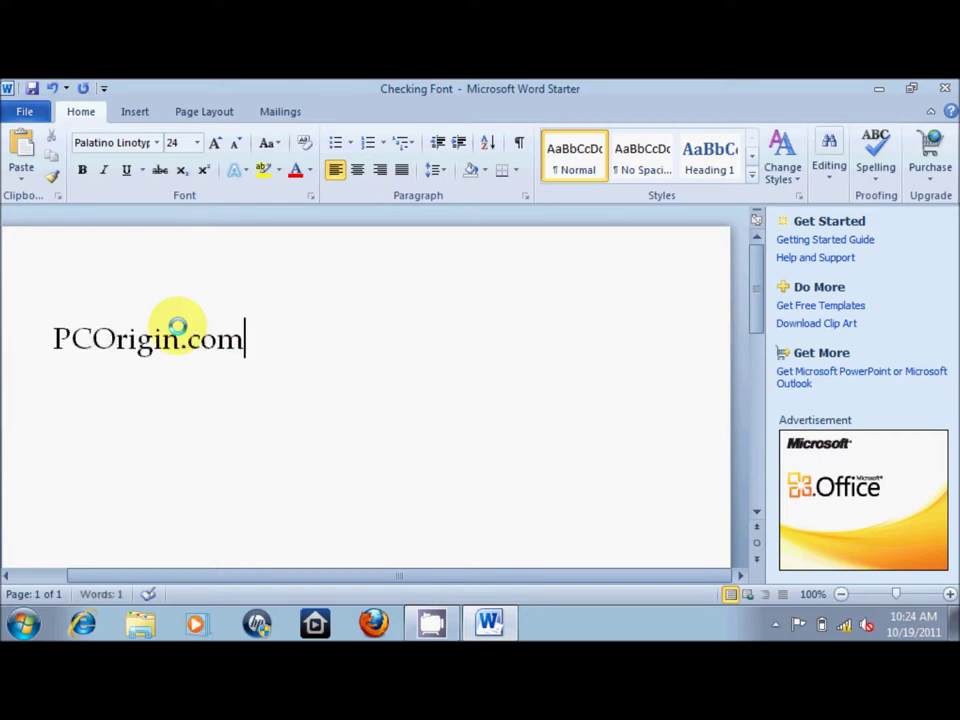
key(Return)
text(Looks)
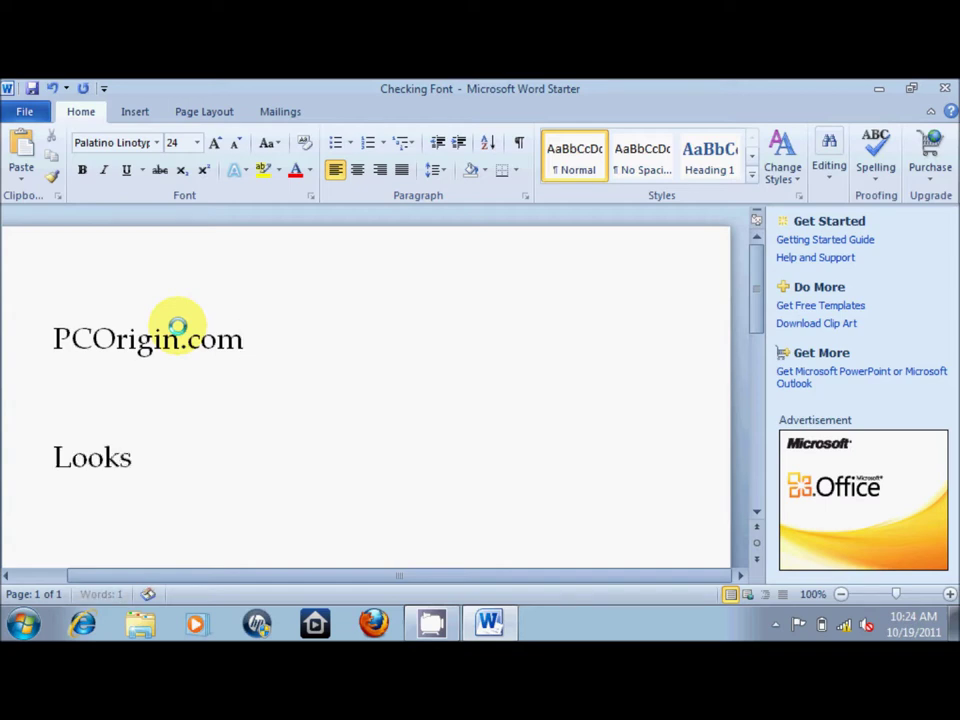
text( like the font)
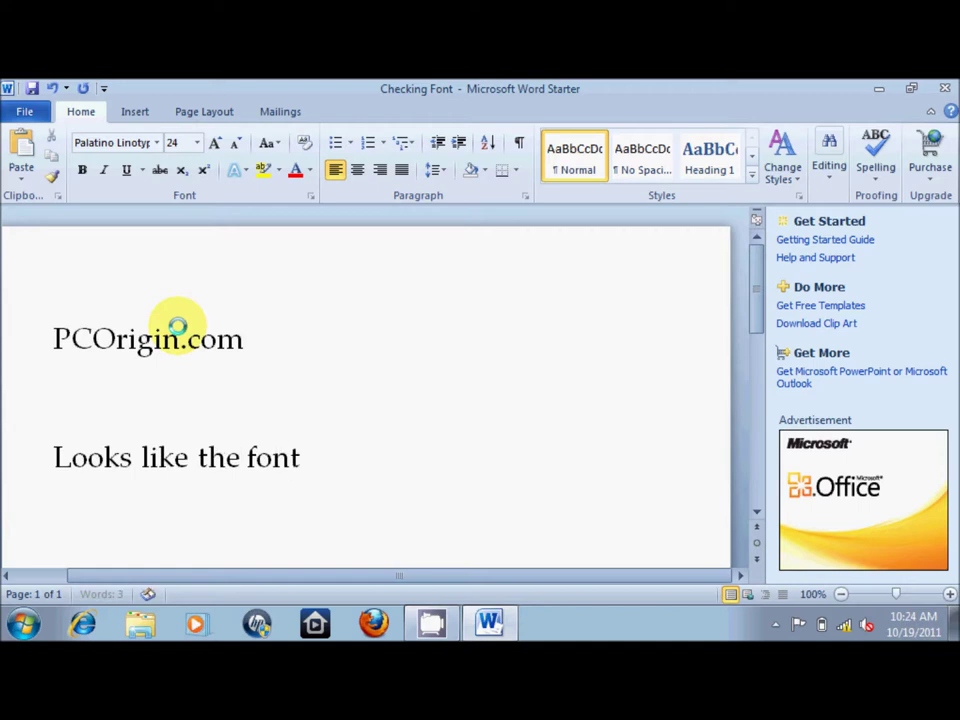
text( is working )
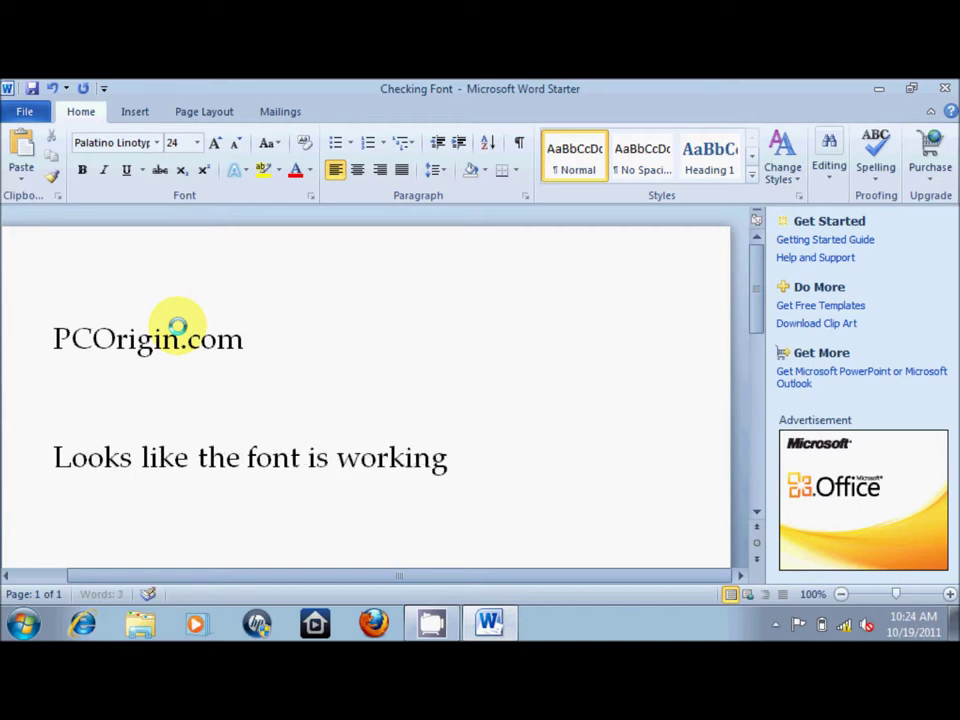
text(:))
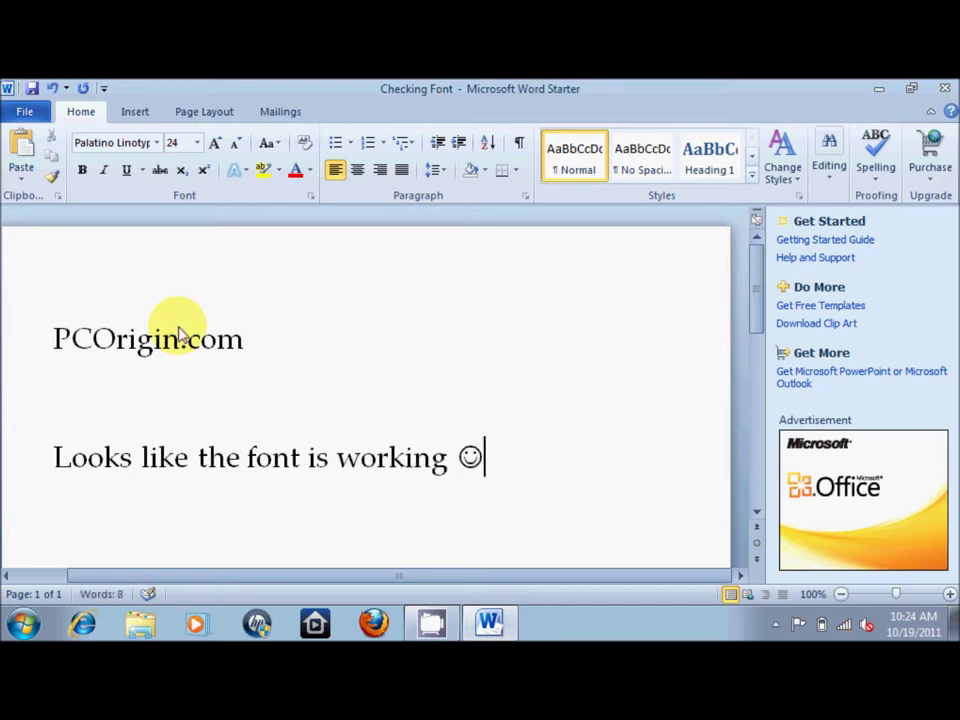